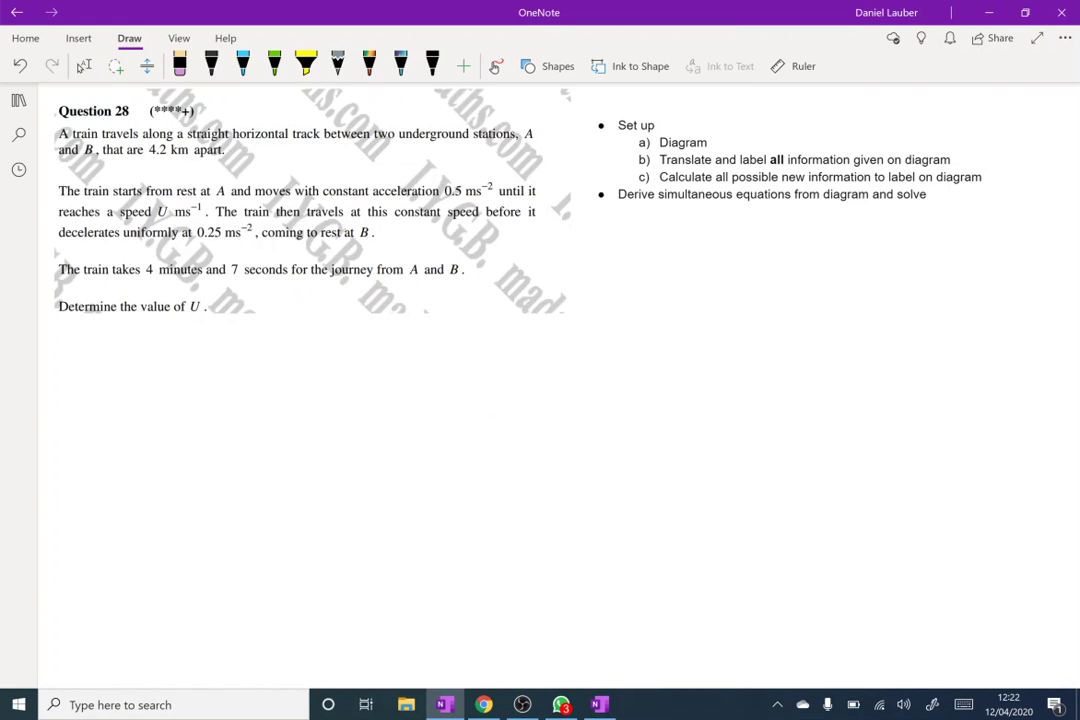
- With the black pen, sketch velocity–time axes under the question labelled v and t
click(432, 65)
mouse_move(80, 352)
mouse_down()
mouse_move(85, 341)
mouse_move(68, 526)
mouse_move(75, 594)
mouse_move(572, 593)
mouse_move(564, 599)
mouse_up()
mouse_move(584, 594)
mouse_down()
mouse_move(590, 612)
mouse_move(593, 600)
mouse_up()
drag(73, 323, 88, 318)
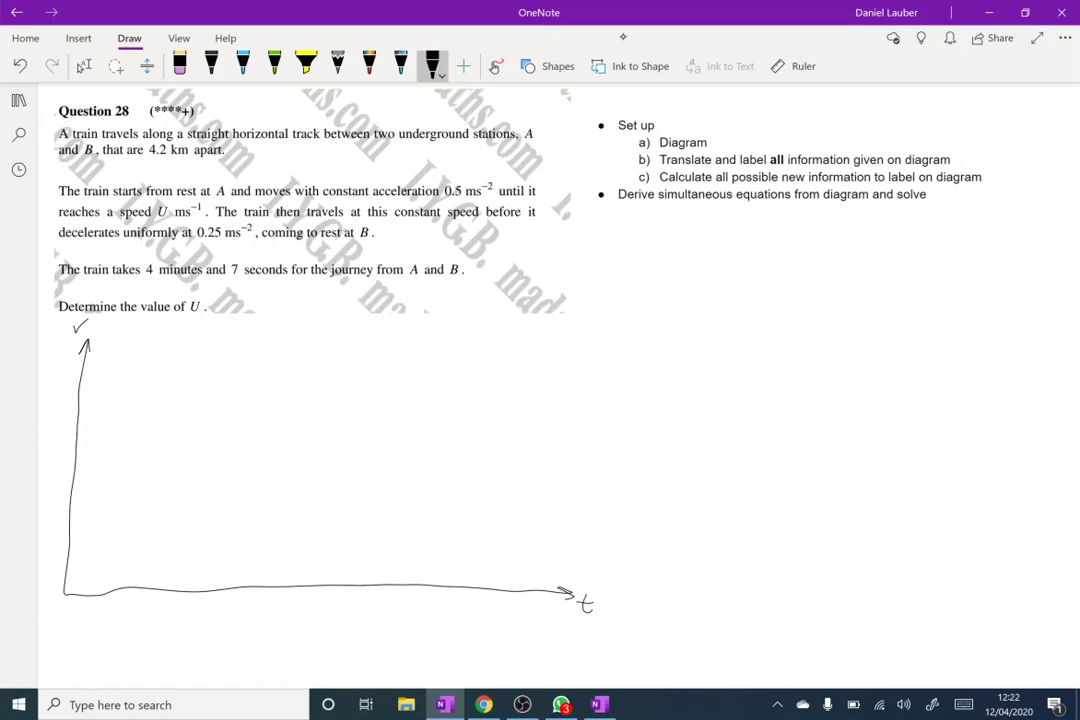
- Handwrite 'Area = 4,200' to the right of the axes
mouse_move(647, 234)
mouse_down()
mouse_move(629, 264)
mouse_move(651, 262)
mouse_up()
drag(633, 252, 652, 250)
mouse_move(655, 258)
mouse_down()
mouse_move(666, 247)
mouse_move(677, 258)
mouse_up()
drag(689, 251, 721, 249)
drag(710, 258, 757, 253)
mouse_move(752, 240)
mouse_down()
mouse_move(752, 263)
mouse_move(783, 257)
mouse_up()
drag(795, 238, 809, 240)
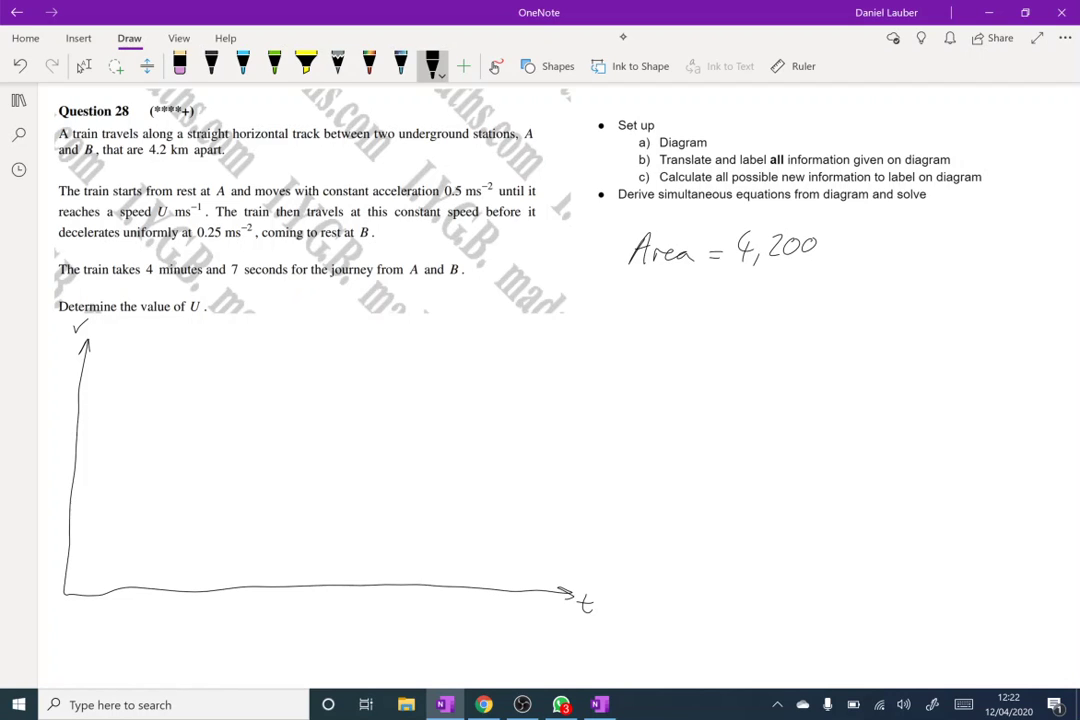
- Draw the rise to U with slope 0.5 over 2U, then the flat section and the descent
drag(64, 592, 224, 492)
mouse_move(116, 545)
mouse_down()
mouse_move(105, 551)
mouse_move(128, 548)
mouse_up()
click(123, 546)
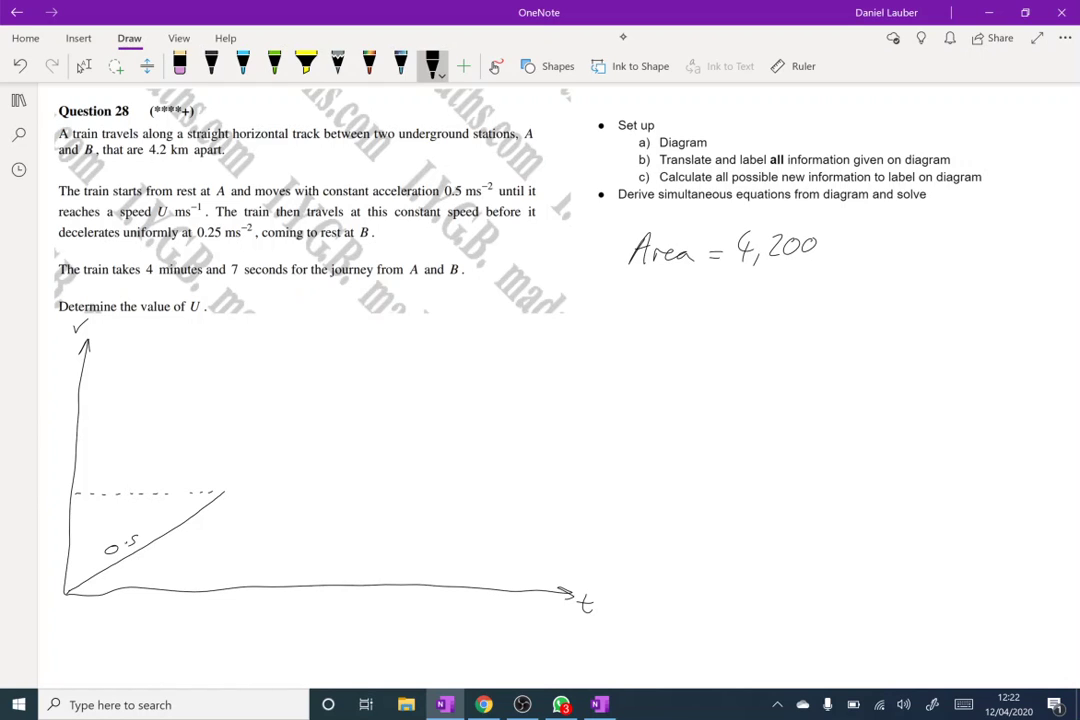
drag(51, 488, 62, 488)
drag(72, 599, 216, 602)
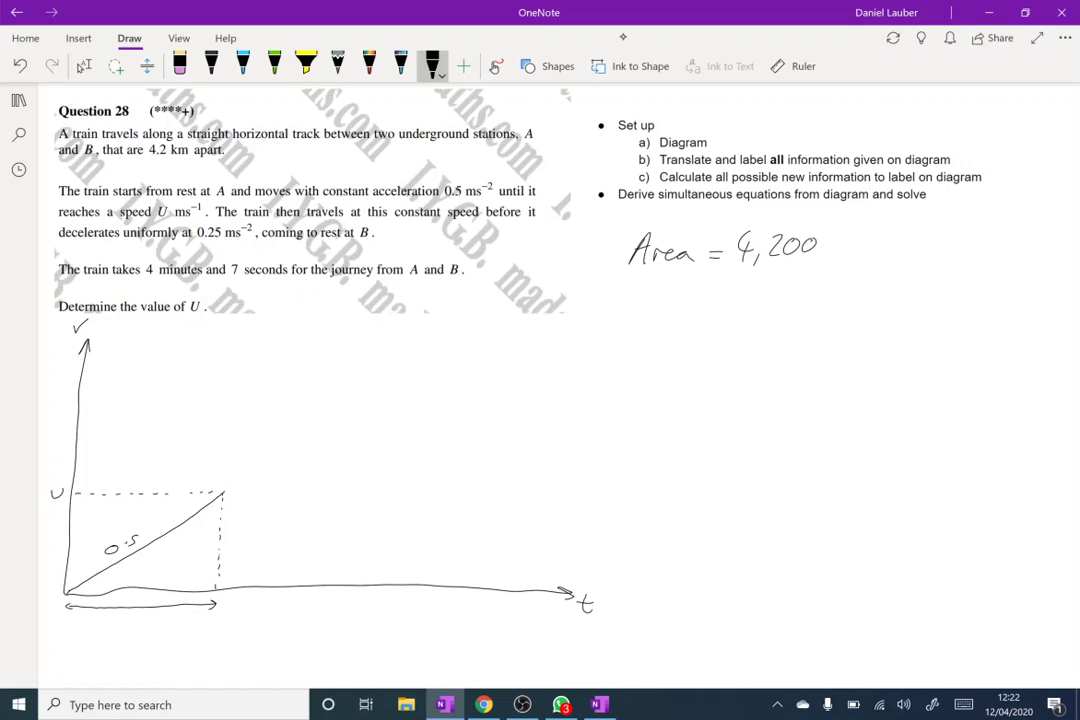
mouse_move(122, 616)
mouse_down()
mouse_move(133, 625)
mouse_move(151, 614)
mouse_up()
drag(222, 493, 365, 489)
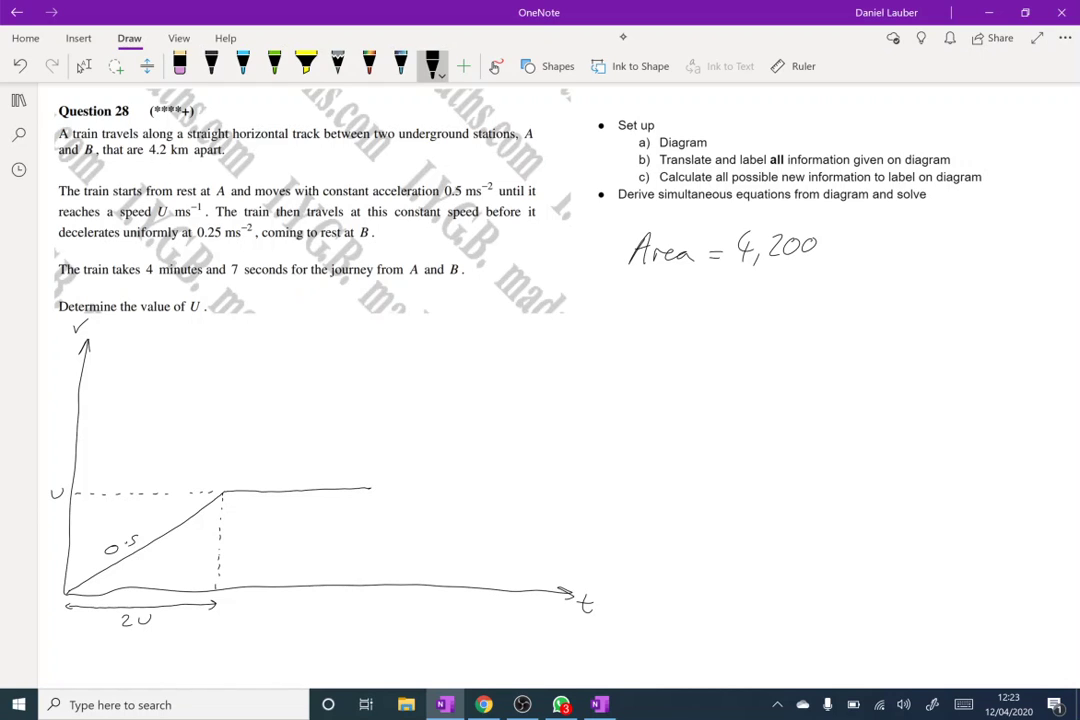
mouse_move(370, 488)
mouse_down()
mouse_move(522, 550)
mouse_move(585, 590)
mouse_up()
- Erase the old axes and redraw the velocity and time axes with the pen
click(180, 66)
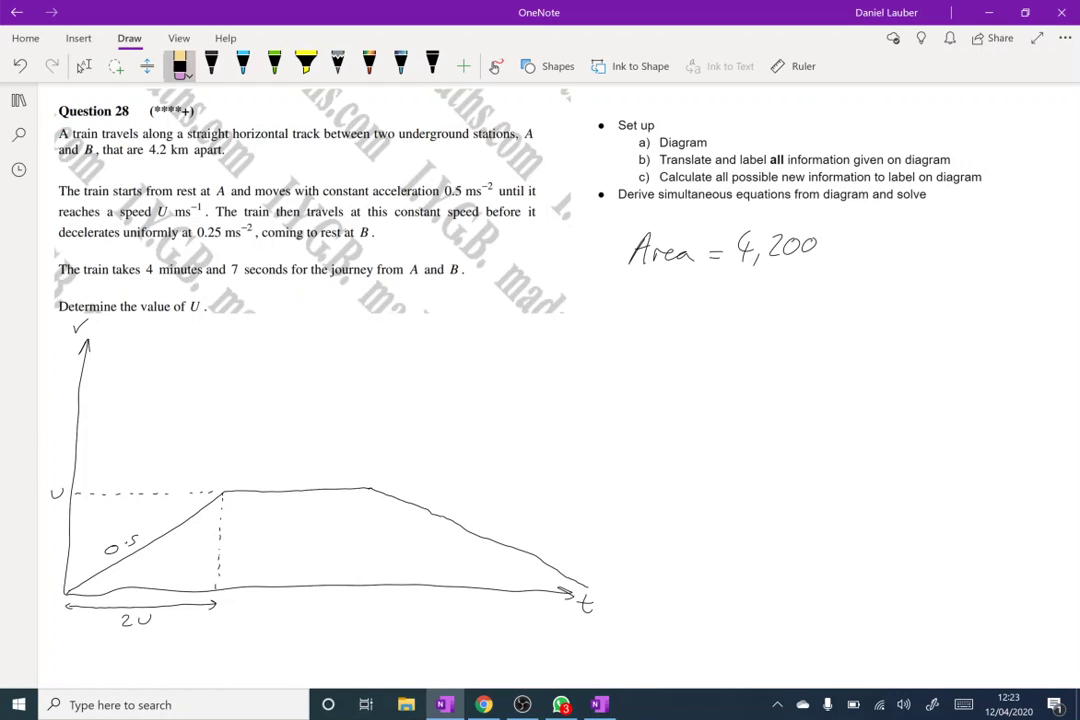
drag(78, 460, 583, 598)
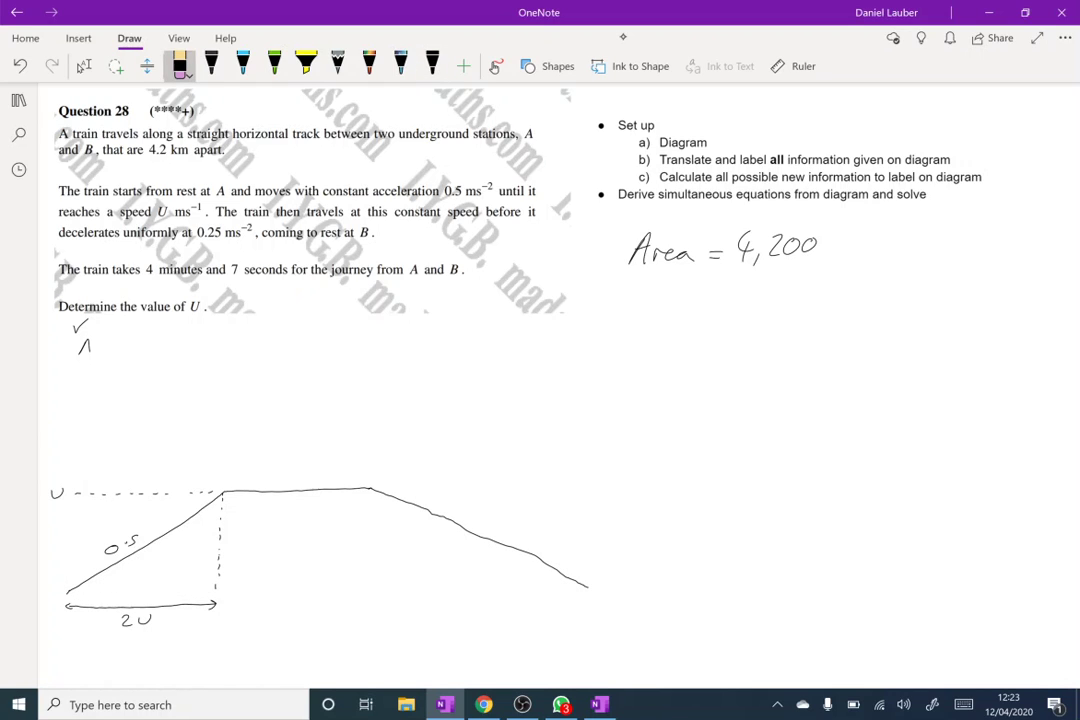
click(432, 66)
drag(68, 592, 86, 343)
mouse_move(68, 590)
mouse_down()
mouse_move(465, 584)
mouse_move(664, 591)
mouse_move(657, 598)
mouse_move(692, 604)
mouse_up()
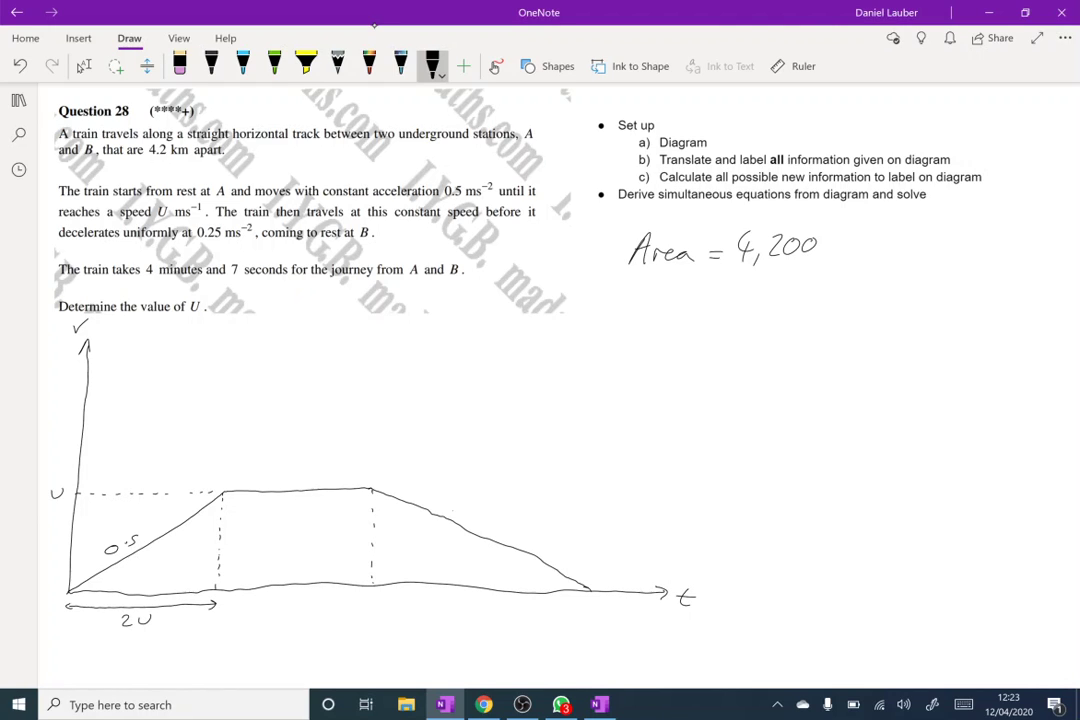
- Label the falling slope 0.25 and its span 4U, and start the middle span's '247 −' label
drag(454, 510, 483, 522)
click(462, 516)
drag(376, 595, 593, 596)
drag(458, 606, 466, 606)
mouse_move(463, 600)
mouse_down()
mouse_move(463, 615)
mouse_move(488, 601)
mouse_up()
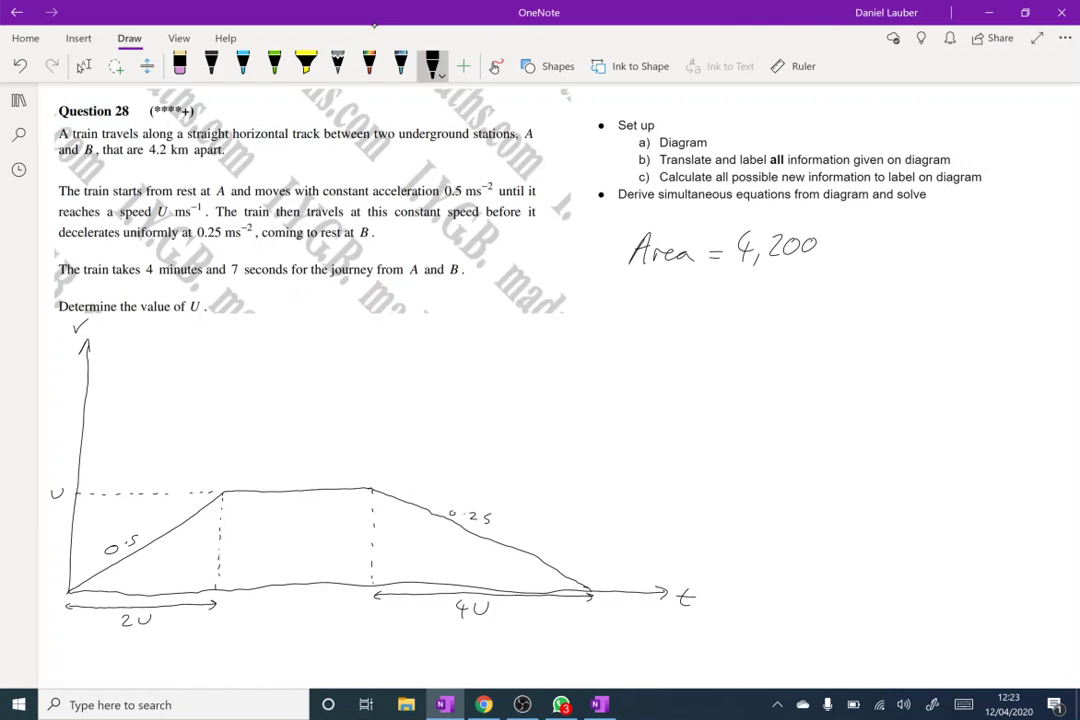
drag(226, 597, 370, 598)
mouse_move(248, 612)
mouse_down()
mouse_move(270, 623)
mouse_move(318, 617)
mouse_up()
- Finish the middle time label 247 − 6U and mark the regions A, B and C
mouse_move(329, 608)
mouse_down()
mouse_move(336, 620)
mouse_move(342, 607)
mouse_up()
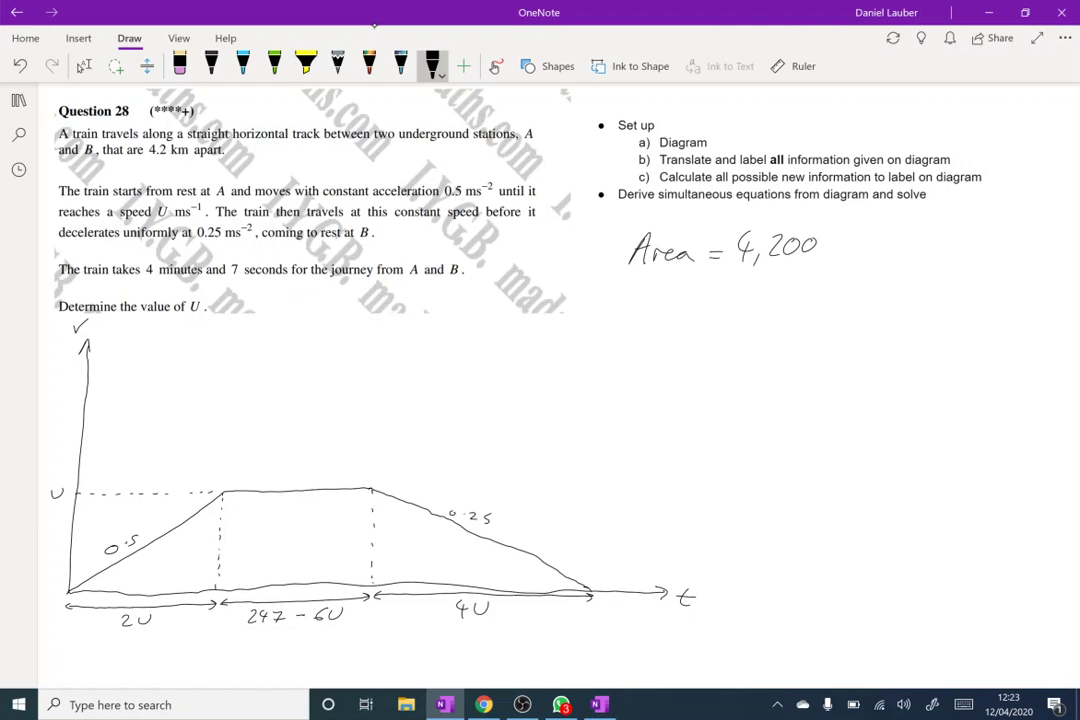
drag(153, 568, 168, 568)
drag(156, 561, 166, 560)
drag(273, 523, 270, 545)
drag(272, 523, 269, 545)
drag(440, 537, 441, 553)
- Write 'A + B + C = 4,200' below the Area line
drag(625, 321, 638, 312)
mouse_move(655, 305)
mouse_down()
mouse_move(655, 318)
mouse_move(662, 312)
mouse_up()
drag(673, 302, 675, 319)
drag(703, 305, 710, 311)
mouse_move(738, 303)
mouse_down()
mouse_move(737, 316)
mouse_move(767, 304)
mouse_up()
drag(751, 313, 796, 311)
drag(792, 300, 792, 318)
drag(805, 311, 864, 302)
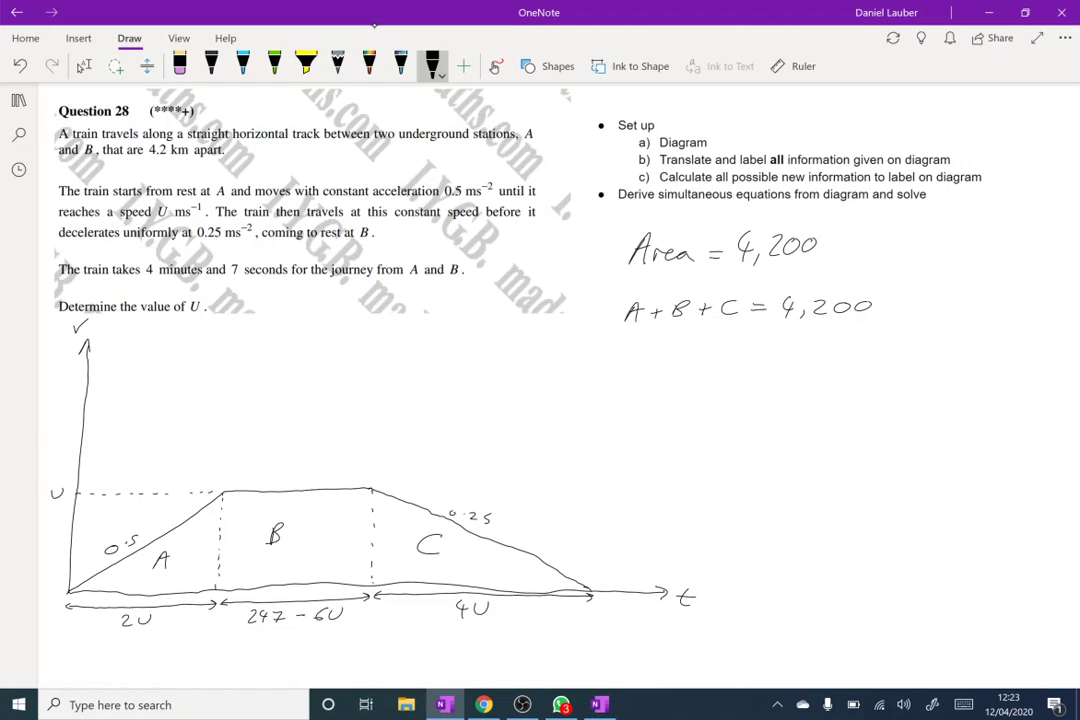
- Write the area expressions A = u², B = 247U − 6U², and C
drag(616, 361, 631, 361)
mouse_move(619, 354)
mouse_down()
mouse_move(690, 358)
mouse_move(704, 348)
mouse_up()
mouse_move(614, 378)
mouse_down()
mouse_move(614, 397)
mouse_move(670, 381)
mouse_move(675, 393)
mouse_up()
drag(678, 377, 684, 395)
mouse_move(688, 378)
mouse_down()
mouse_move(702, 378)
mouse_move(693, 396)
mouse_move(723, 377)
mouse_move(760, 388)
mouse_up()
drag(772, 378, 810, 377)
drag(614, 416, 614, 428)
mouse_move(631, 416)
mouse_down()
mouse_move(663, 424)
mouse_move(703, 413)
mouse_up()
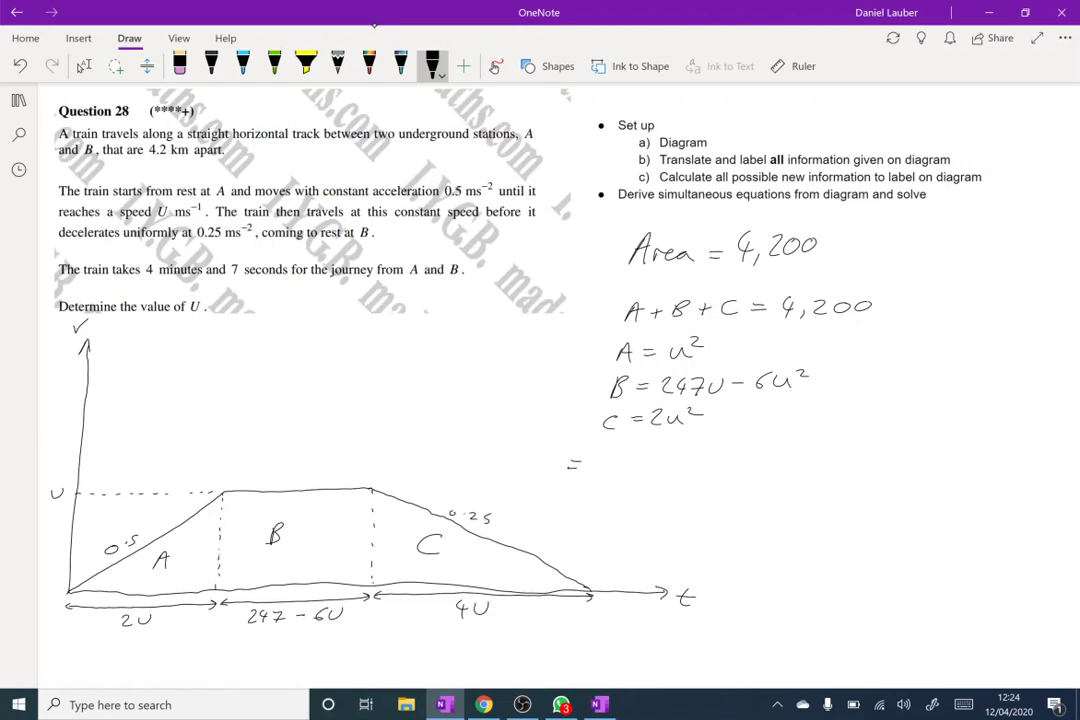
- Combine the areas into an equation '⇒ 4,200 = … 247u'
drag(567, 458, 584, 457)
drag(567, 467, 584, 467)
mouse_move(579, 452)
mouse_down()
mouse_move(580, 474)
mouse_move(613, 465)
mouse_up()
mouse_move(609, 453)
mouse_down()
mouse_move(609, 470)
mouse_move(638, 468)
mouse_up()
mouse_move(647, 457)
mouse_down()
mouse_move(740, 462)
mouse_move(736, 470)
mouse_up()
mouse_move(744, 456)
mouse_down()
mouse_move(750, 470)
mouse_move(879, 458)
mouse_up()
- Rearrange into the quadratic '⇒ 3u² − 247u + 4200 = 0'
drag(585, 499, 598, 505)
mouse_move(597, 495)
mouse_down()
mouse_move(598, 508)
mouse_move(623, 511)
mouse_move(655, 501)
mouse_up()
mouse_move(656, 493)
mouse_down()
mouse_move(712, 510)
mouse_move(794, 503)
mouse_up()
drag(806, 494, 810, 509)
mouse_move(817, 495)
mouse_down()
mouse_move(829, 508)
mouse_move(839, 496)
mouse_move(897, 502)
mouse_move(918, 491)
mouse_up()
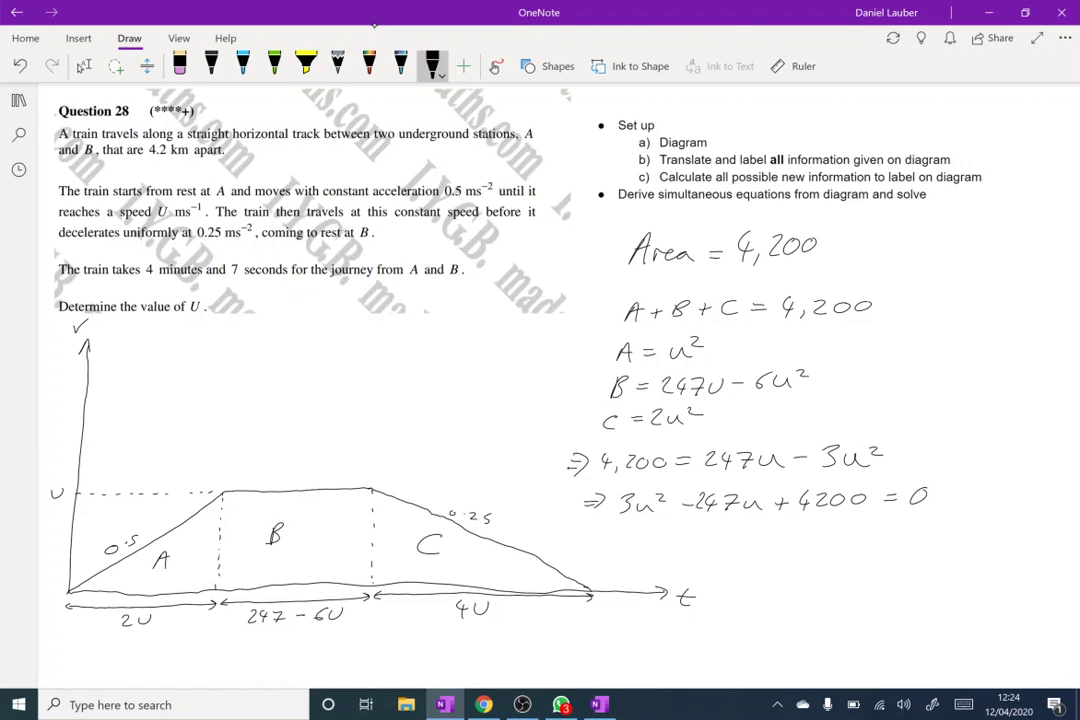
- Write '⇒ u = 175/3 or u = 24' beneath the quadratic
scroll(540, 300, down, 3)
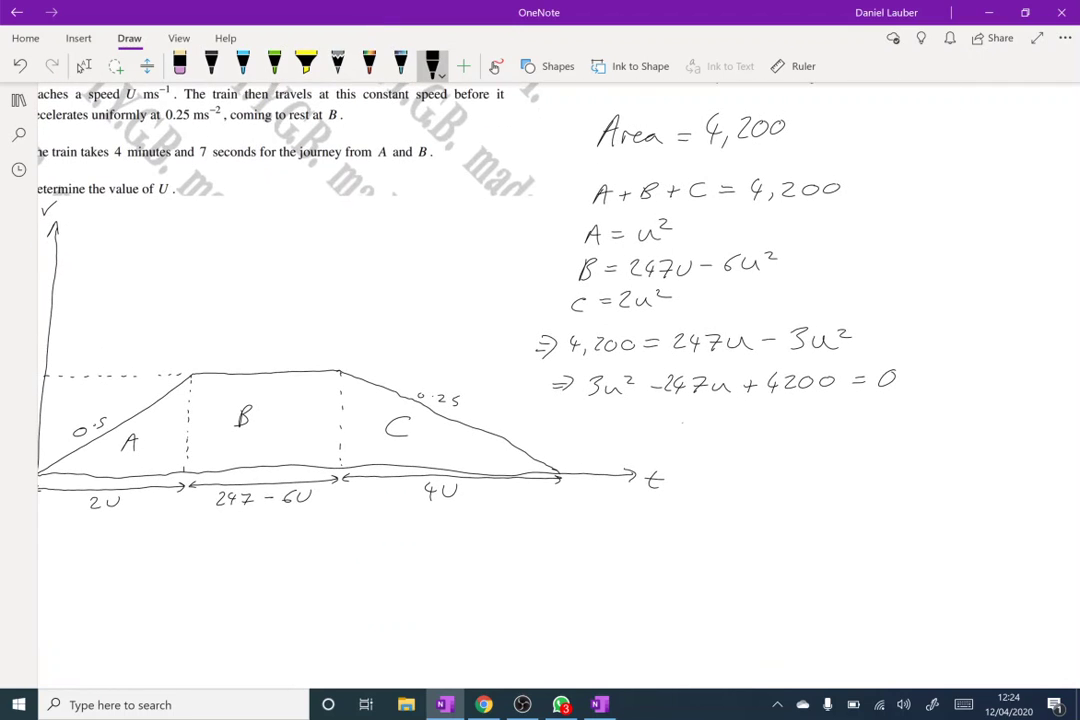
drag(682, 421, 692, 421)
drag(682, 425, 769, 425)
mouse_move(778, 408)
mouse_down()
mouse_move(784, 425)
mouse_move(820, 406)
mouse_up()
mouse_move(760, 428)
mouse_down()
mouse_move(818, 427)
mouse_move(779, 451)
mouse_up()
mouse_move(850, 422)
mouse_down()
mouse_move(996, 421)
mouse_move(990, 431)
mouse_up()
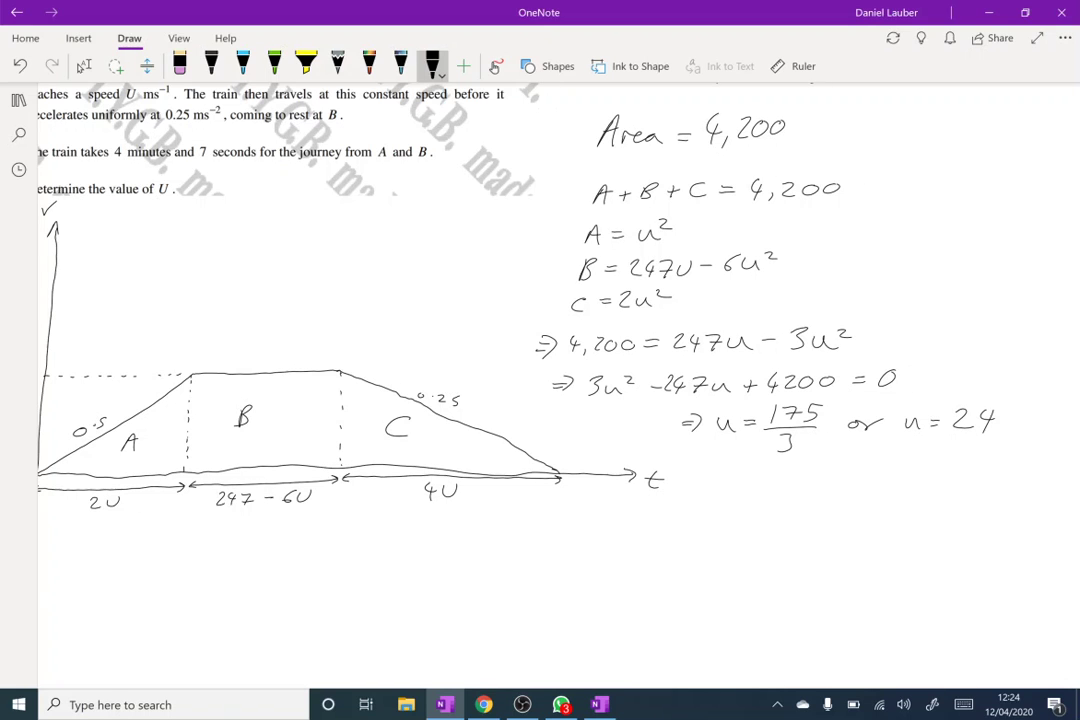
- Switch to Lasso Select and pan the page to the working
scroll(440, 260, left, 2)
click(84, 65)
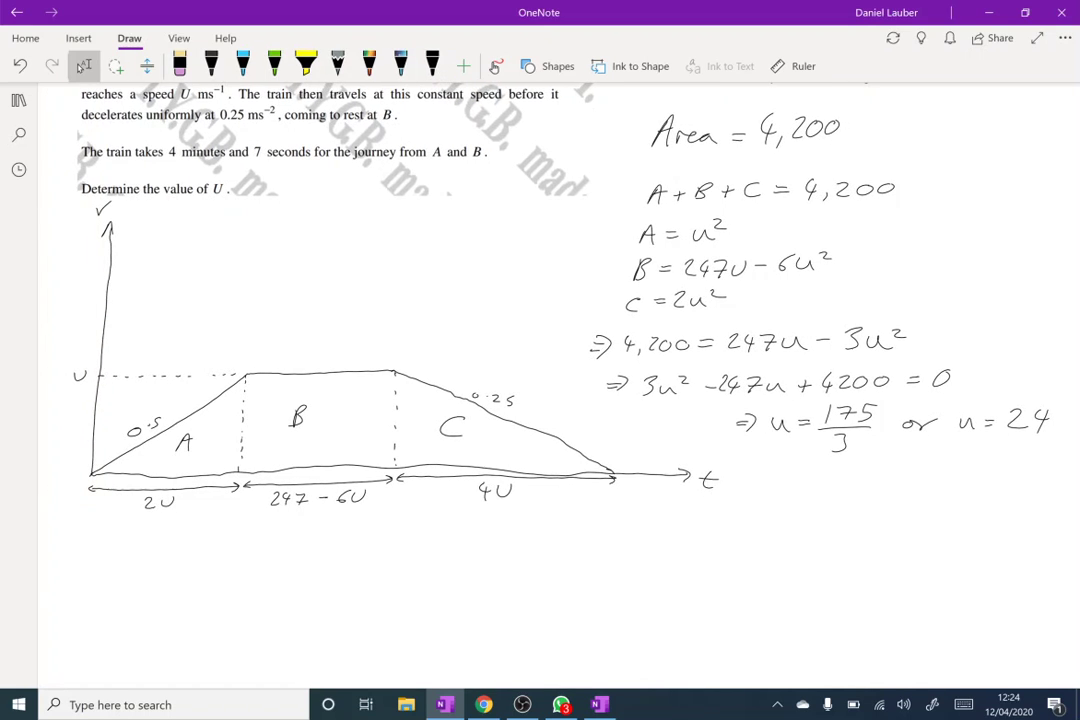
scroll(470, 330, right, 2)
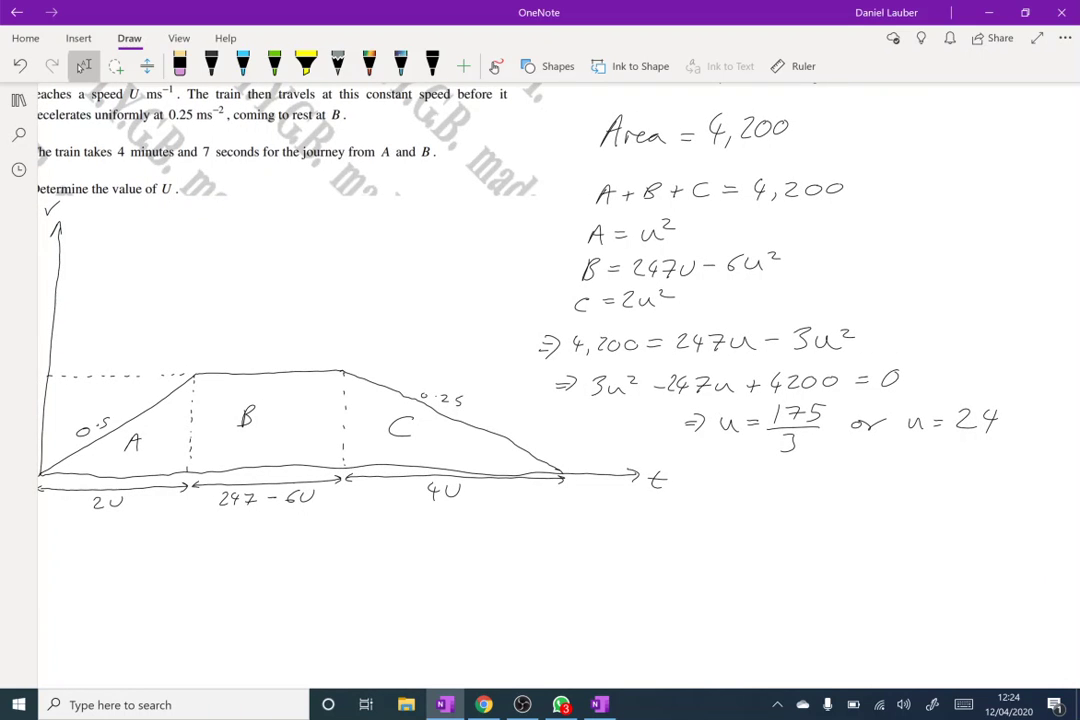
scroll(350, 320, down, 2)
scroll(350, 320, left, 1)
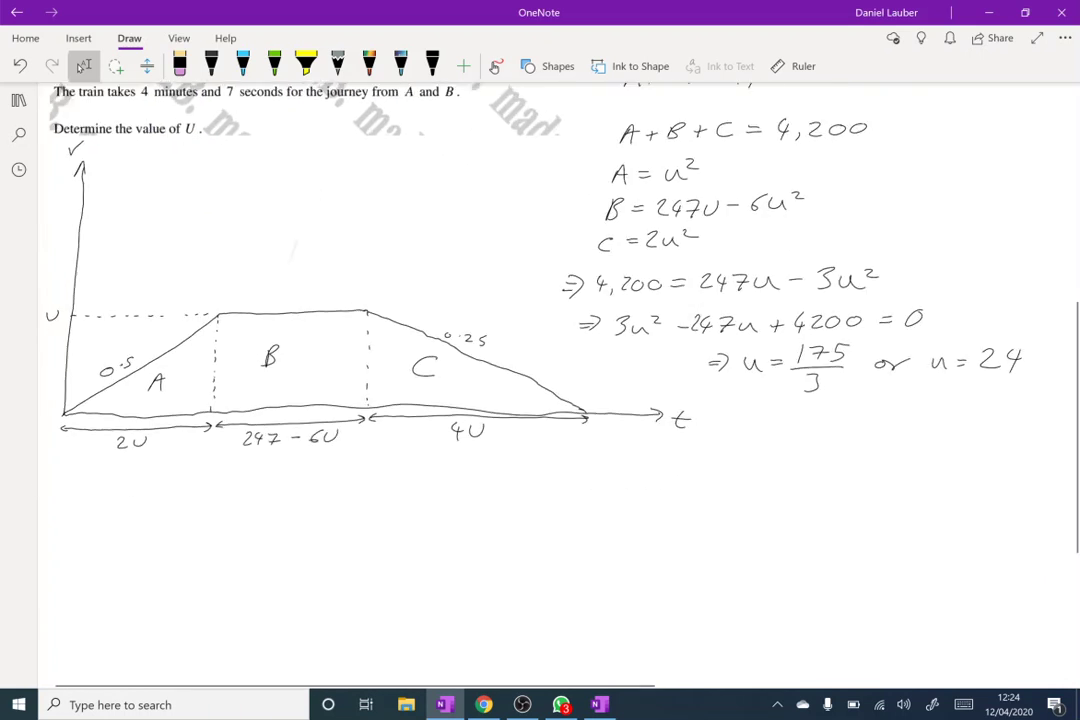
- With the black pen, write 'If u = 175/3 then 247 − 6U = −103'
click(432, 65)
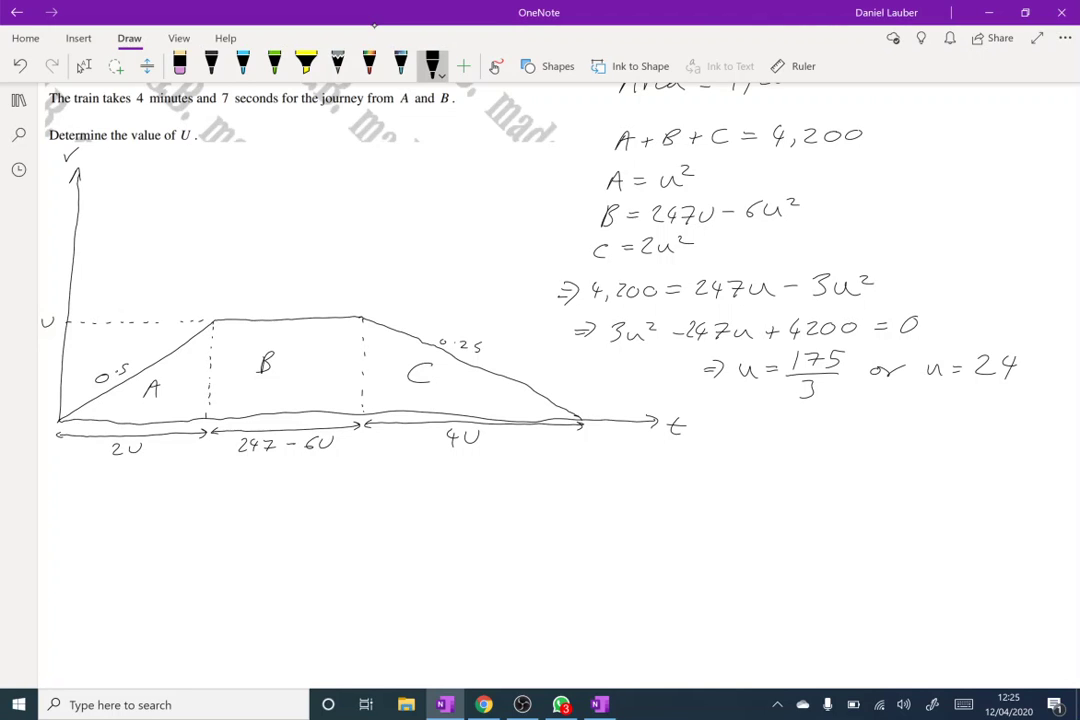
mouse_move(735, 429)
mouse_down()
mouse_move(752, 427)
mouse_move(748, 465)
mouse_move(806, 443)
mouse_up()
drag(795, 449, 806, 449)
mouse_move(817, 436)
mouse_down()
mouse_move(814, 456)
mouse_move(858, 459)
mouse_up()
drag(816, 464, 818, 481)
mouse_move(708, 490)
mouse_down()
mouse_move(704, 510)
mouse_move(750, 510)
mouse_up()
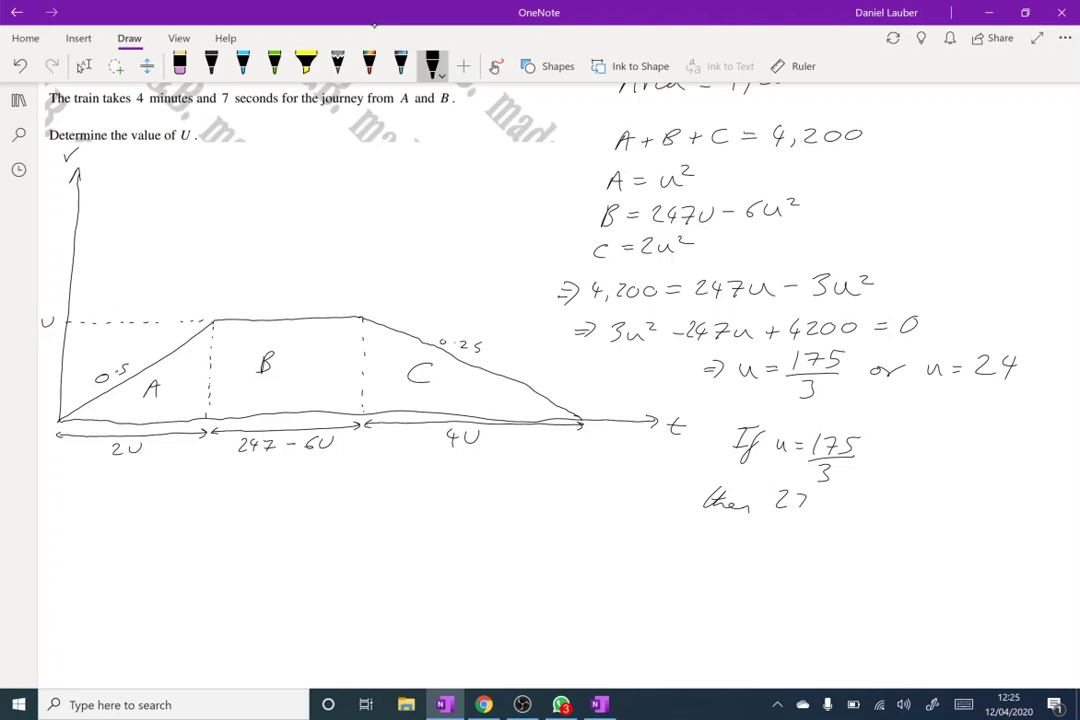
click(825, 498)
mouse_move(787, 497)
mouse_down()
mouse_move(793, 511)
mouse_move(868, 491)
mouse_move(896, 498)
mouse_up()
drag(885, 507, 921, 503)
mouse_move(933, 496)
mouse_down()
mouse_move(934, 512)
mouse_move(949, 496)
mouse_move(964, 512)
mouse_up()
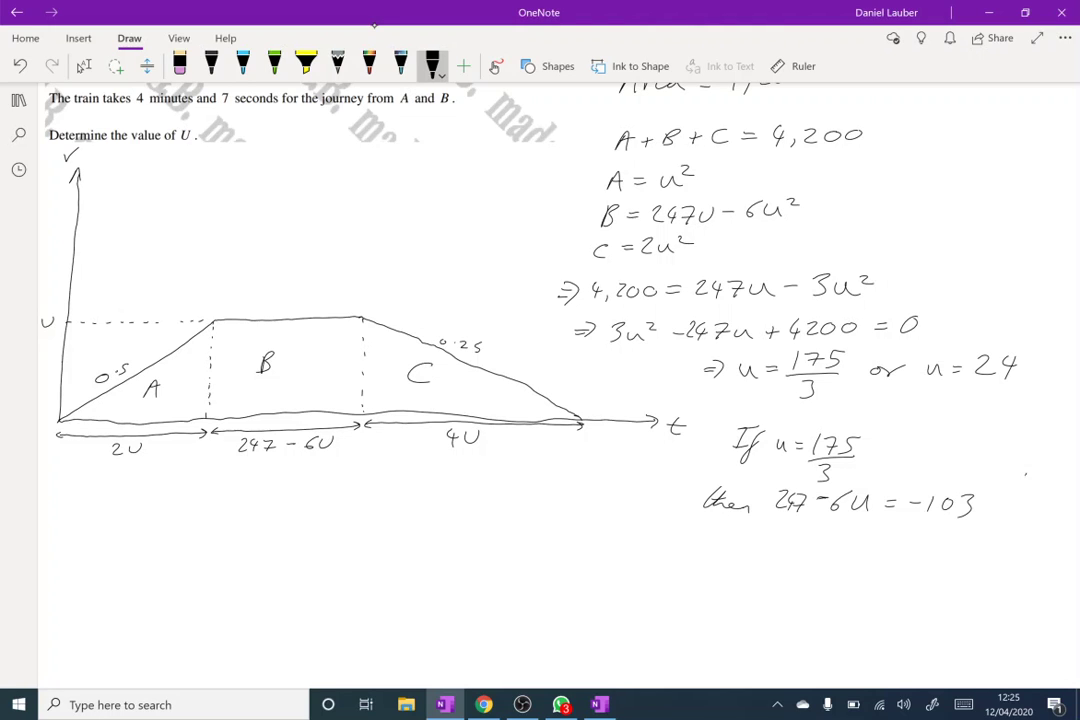
- Cross out the negative result, then write and box '⇒ u = 24'
mouse_move(1032, 470)
mouse_down()
mouse_move(981, 538)
mouse_move(994, 530)
mouse_up()
drag(616, 552, 634, 559)
mouse_move(629, 545)
mouse_down()
mouse_move(631, 565)
mouse_move(704, 549)
mouse_up()
drag(688, 560, 757, 560)
drag(752, 546, 752, 567)
mouse_move(648, 521)
mouse_down()
mouse_move(775, 540)
mouse_move(634, 586)
mouse_move(649, 521)
mouse_up()
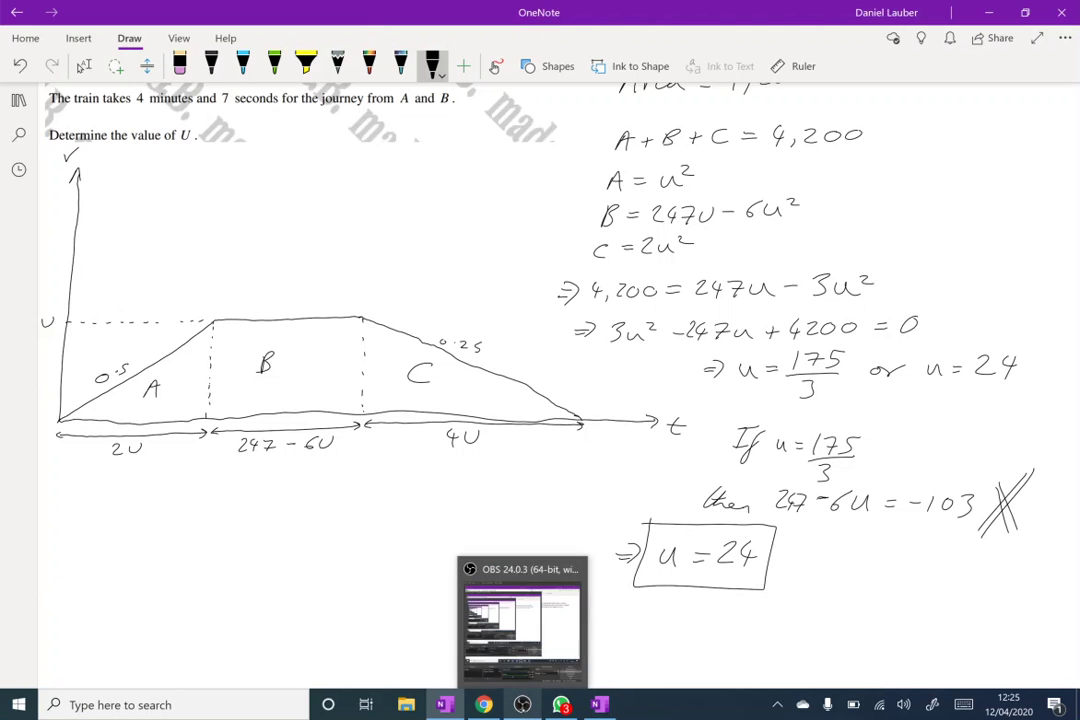